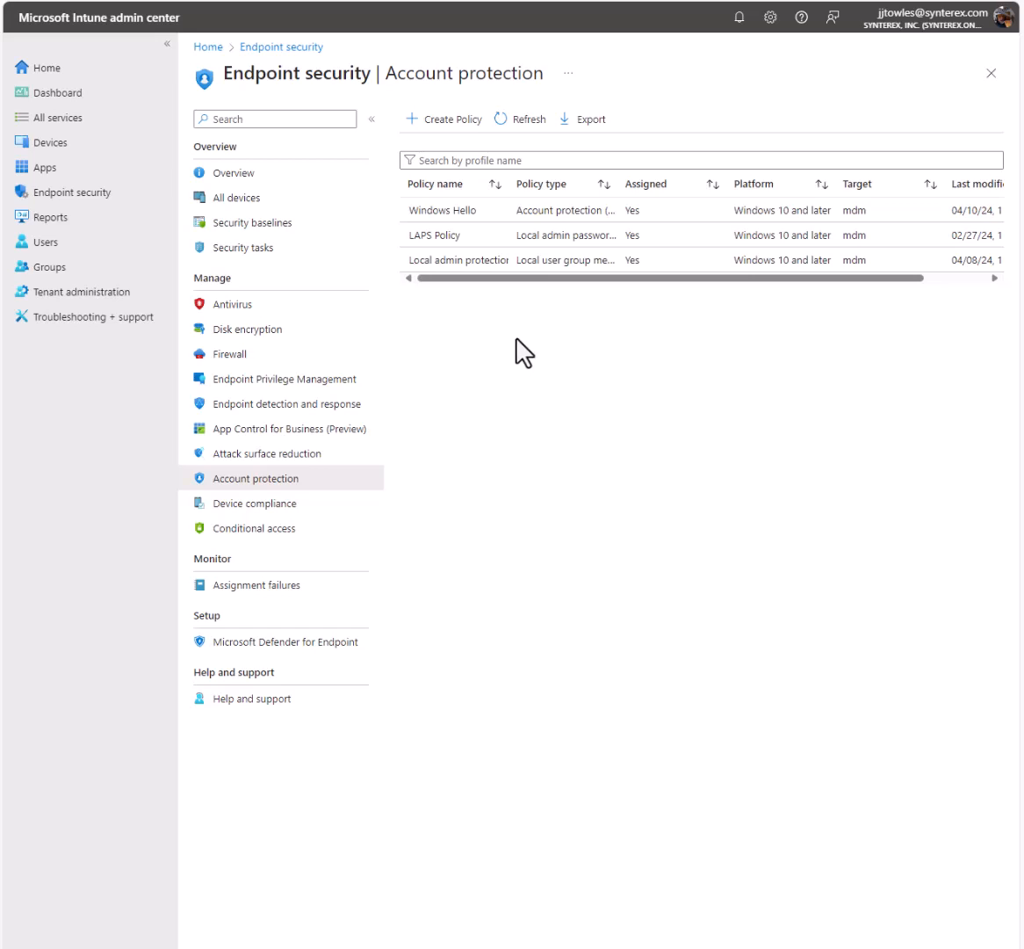
Create a new policy for Windows 10 and later with the Local user group membership profile
{"action": "left_click", "coordinate": [452, 119]}
{"action": "left_click", "coordinate": [637, 136]}
{"action": "left_click", "coordinate": [646, 155]}
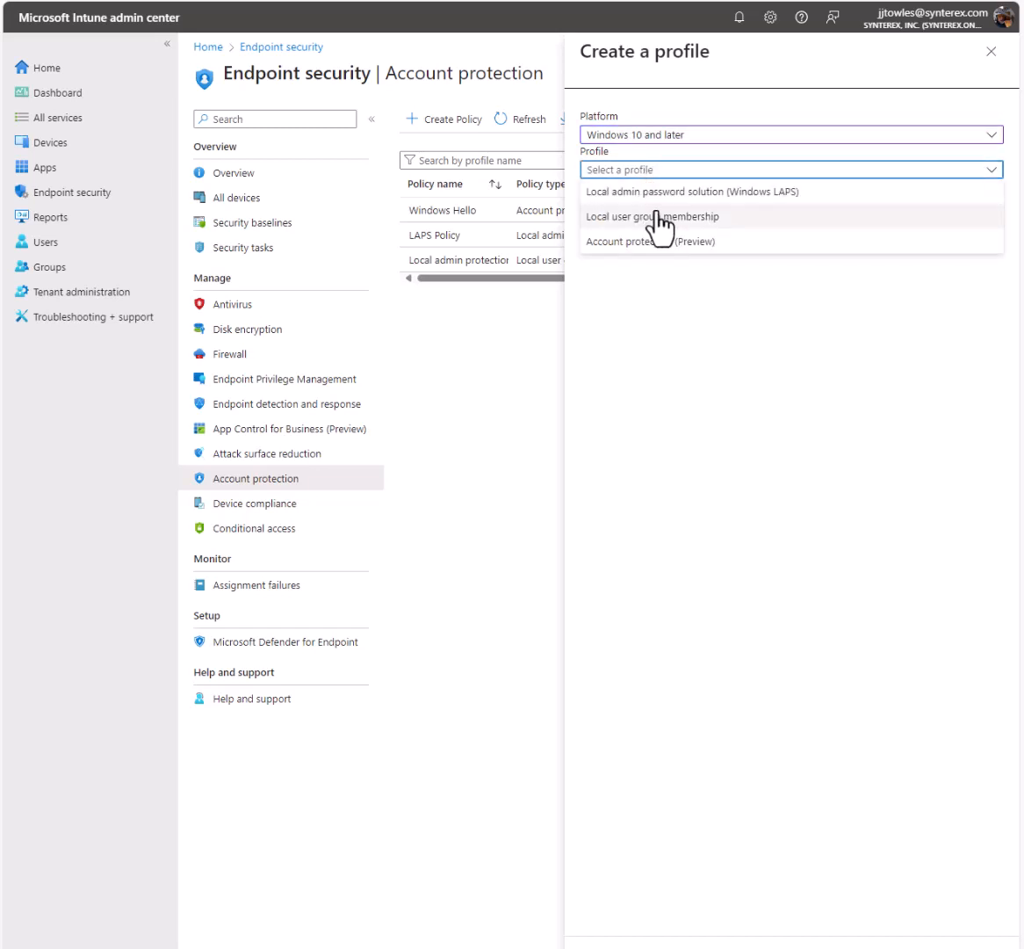
{"action": "left_click", "coordinate": [656, 216]}
{"action": "left_click", "coordinate": [597, 943]}
Name the profile 'Local Admin Security' and advance to configuration settings
{"action": "left_click", "coordinate": [502, 166]}
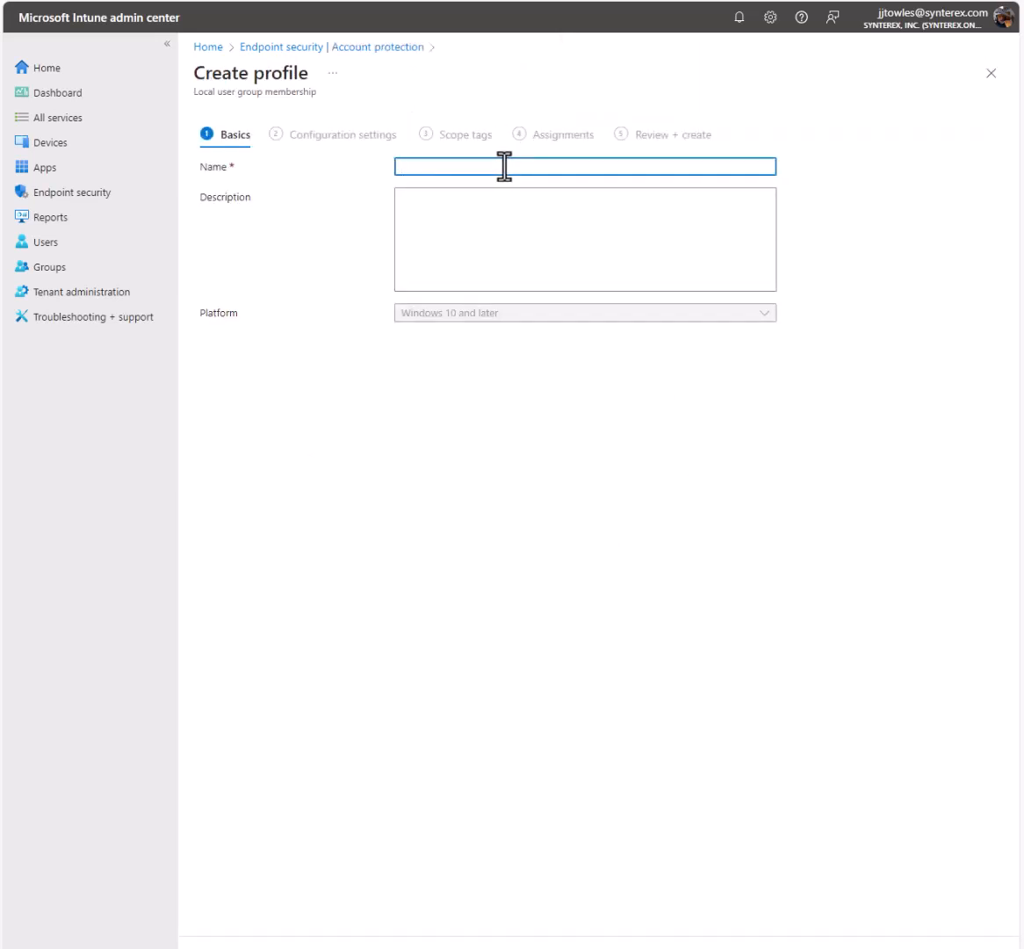
{"action": "type", "text": "Local Admin Security"}
{"action": "left_click", "coordinate": [217, 937]}
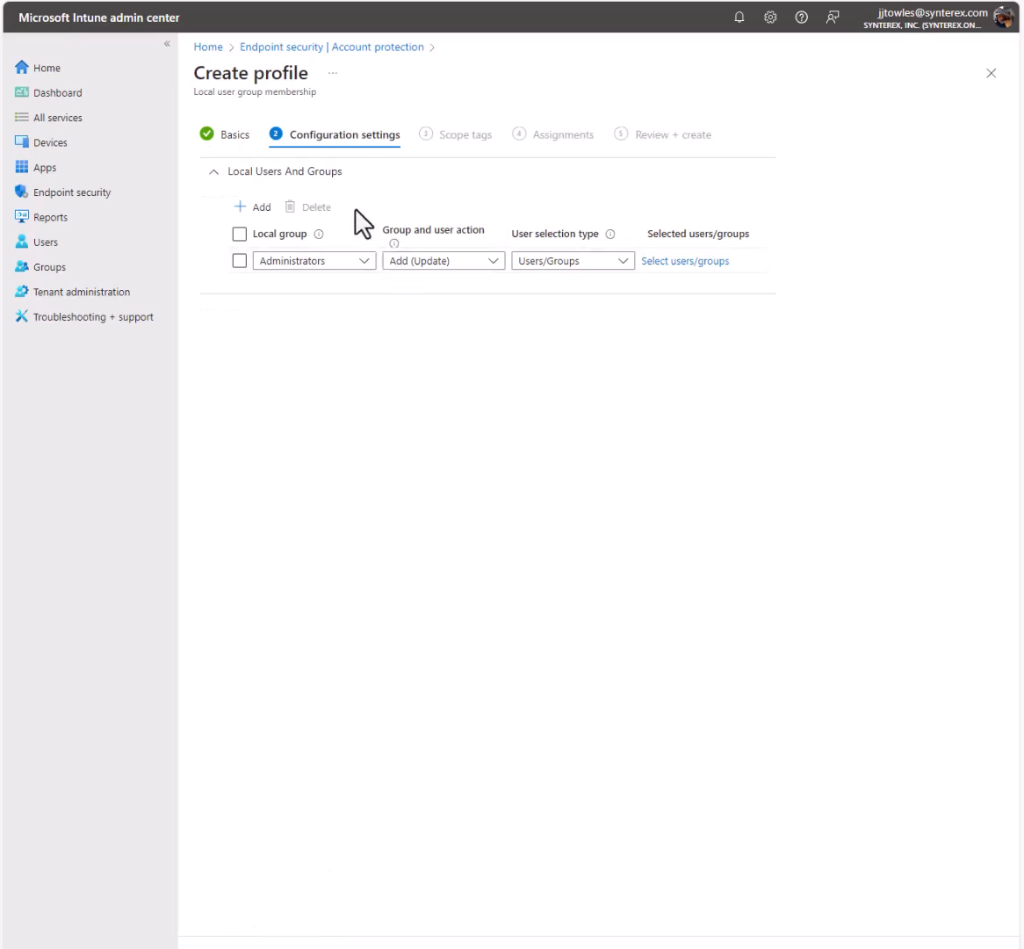
Keep Administrators as the targeted local group with Add (Update) and review user selection types
{"action": "left_click", "coordinate": [357, 262]}
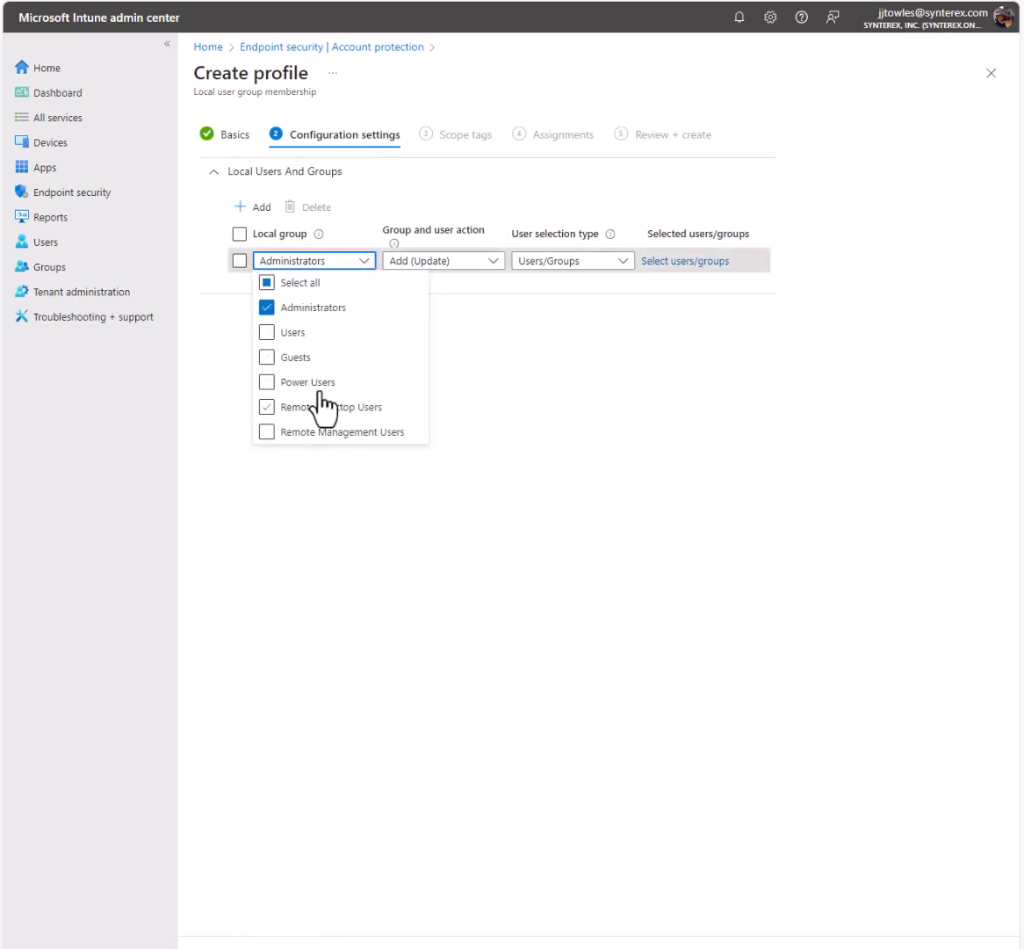
{"action": "left_click", "coordinate": [486, 316]}
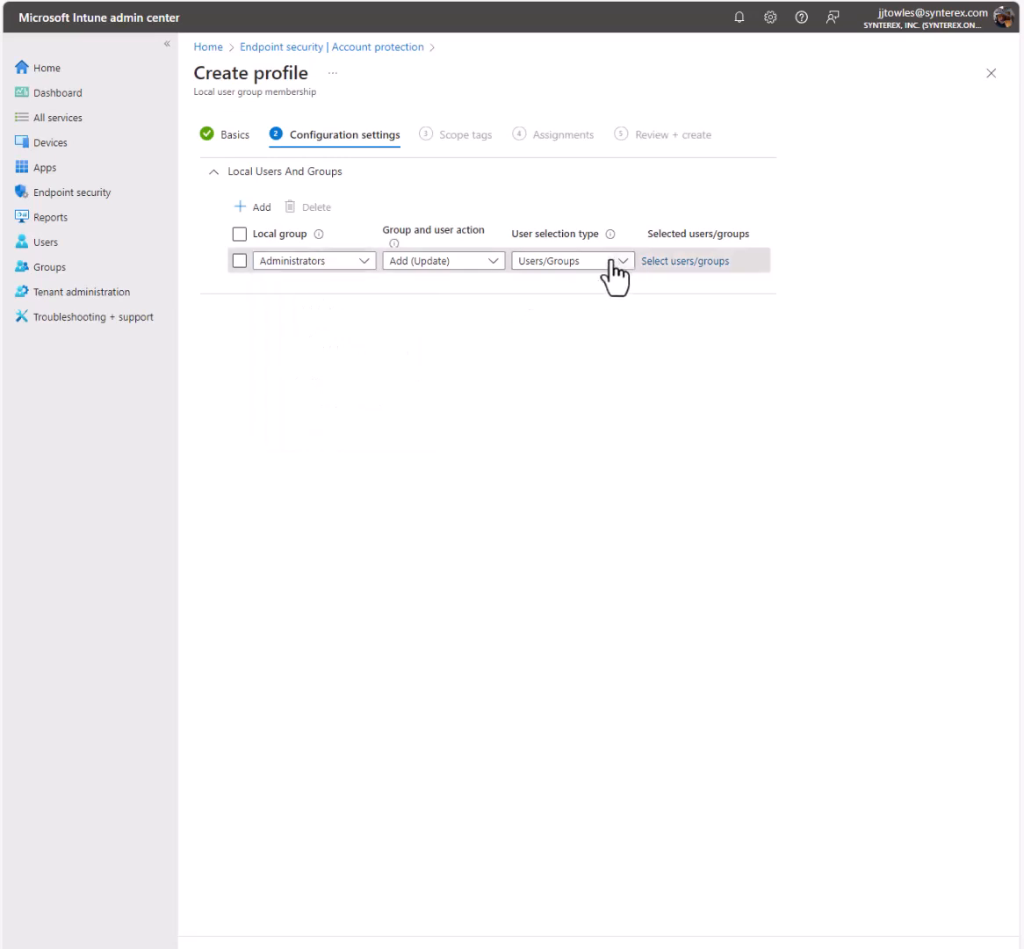
{"action": "left_click", "coordinate": [492, 267]}
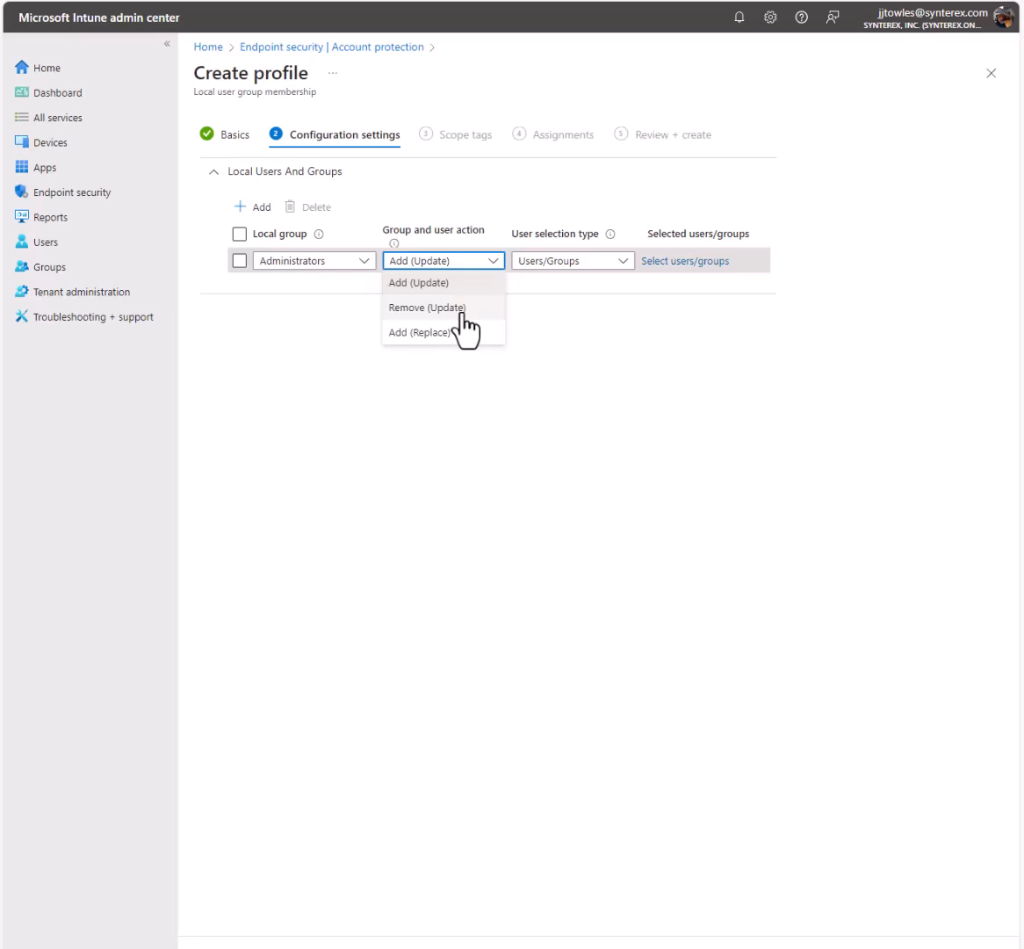
{"action": "left_click", "coordinate": [617, 263]}
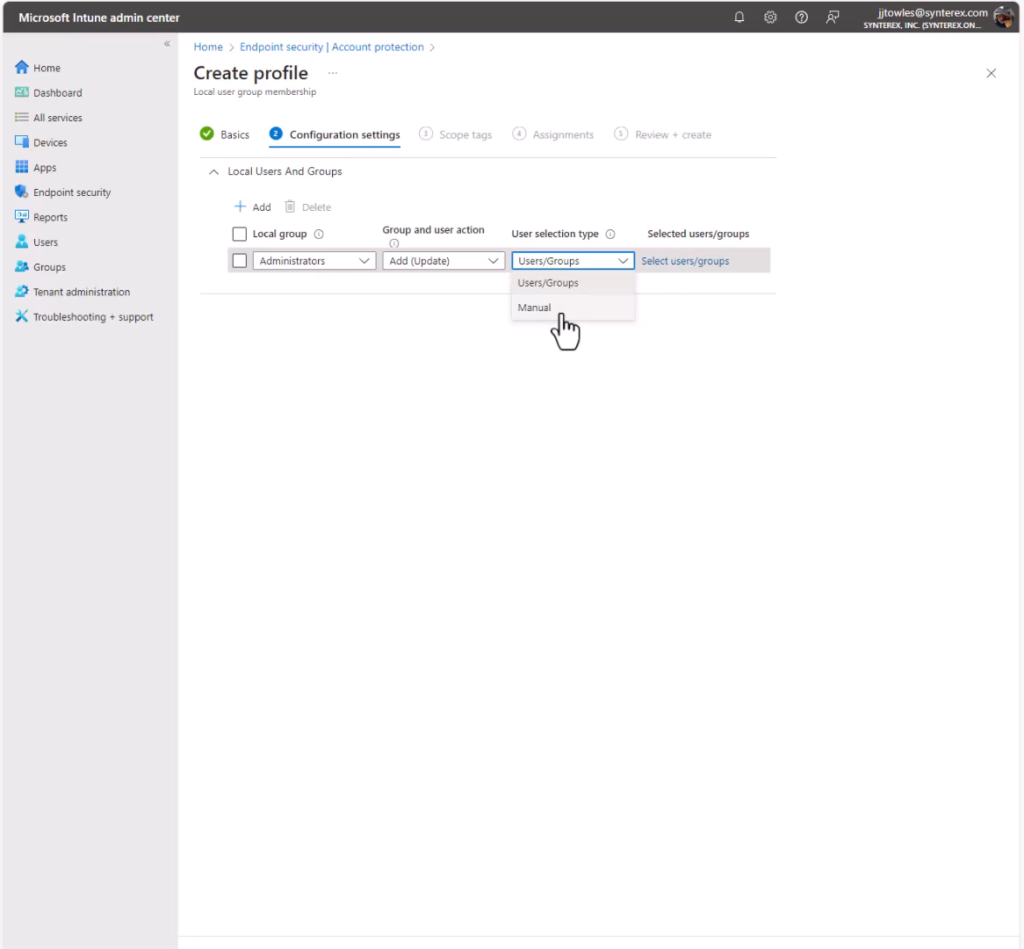
Set Manual user selection and enter synterexadmin as the first member to add
{"action": "left_click", "coordinate": [560, 309]}
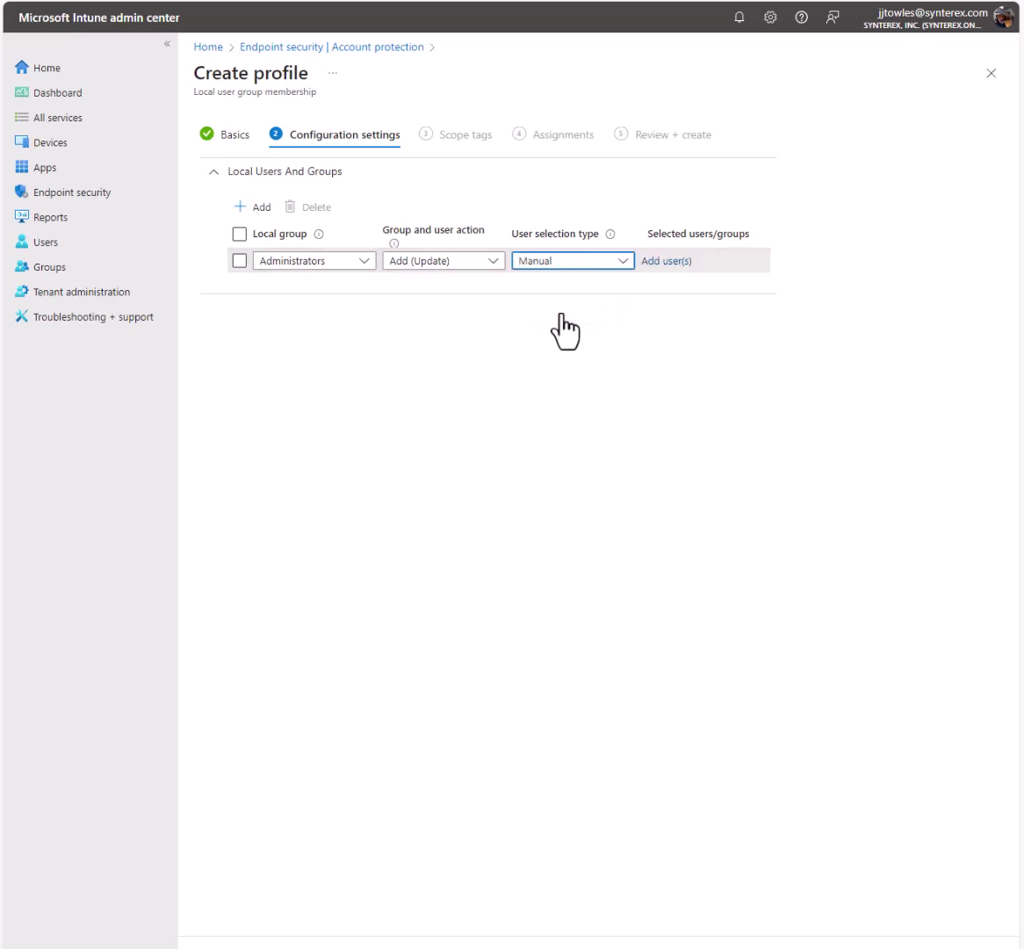
{"action": "left_click", "coordinate": [666, 261]}
{"action": "left_click", "coordinate": [668, 248]}
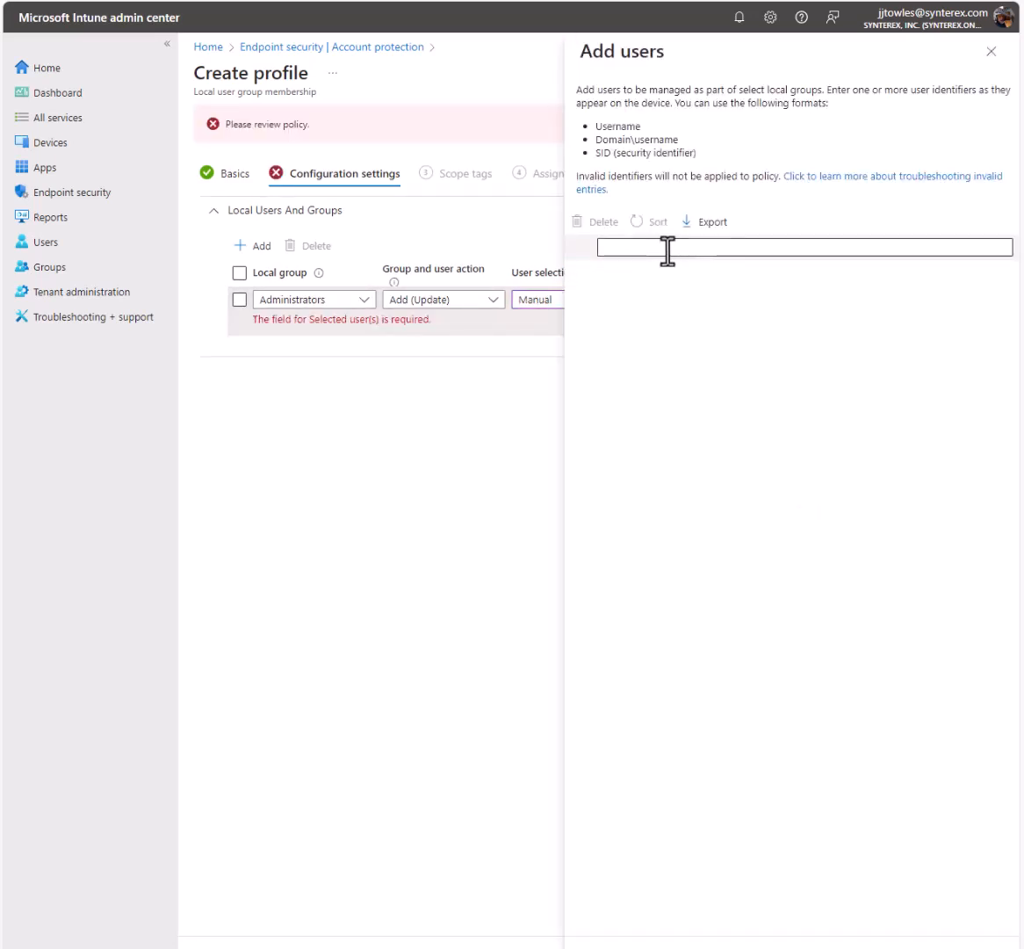
{"action": "type", "text": "s"}
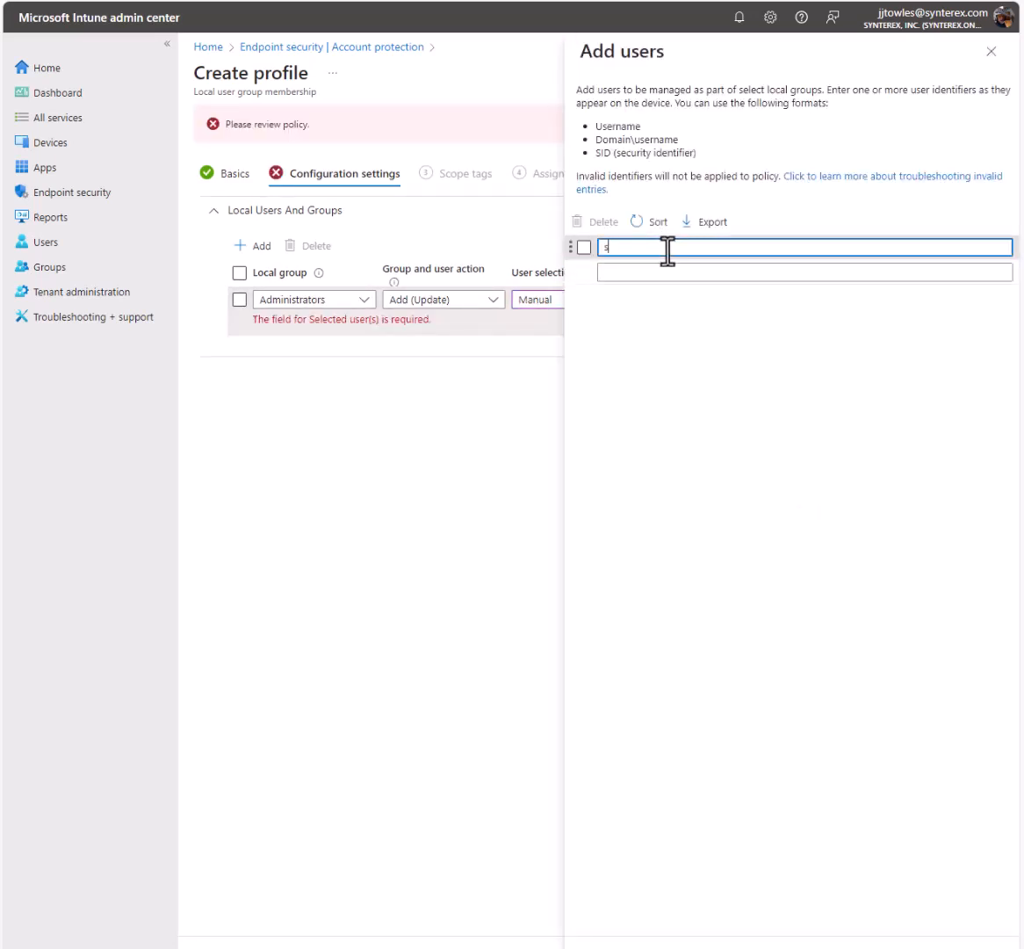
{"action": "type", "text": "ynterexadmin"}
{"action": "left_click", "coordinate": [636, 276]}
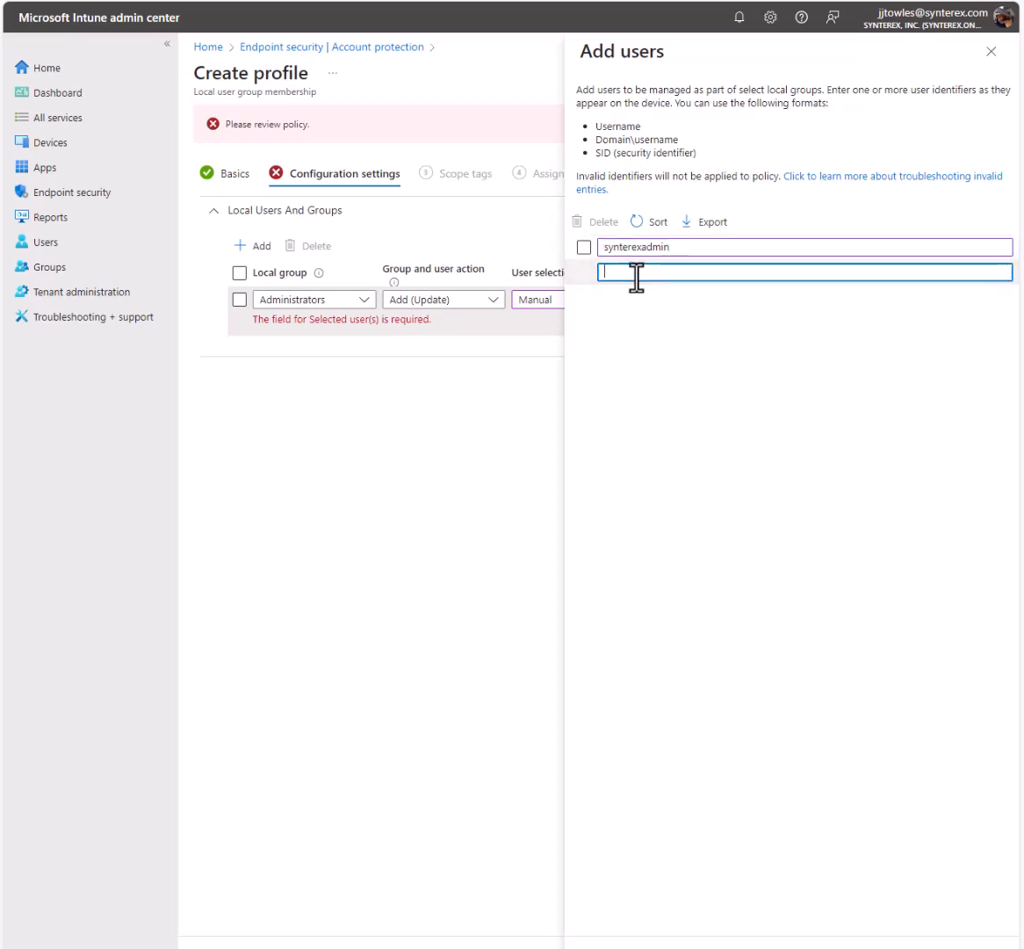
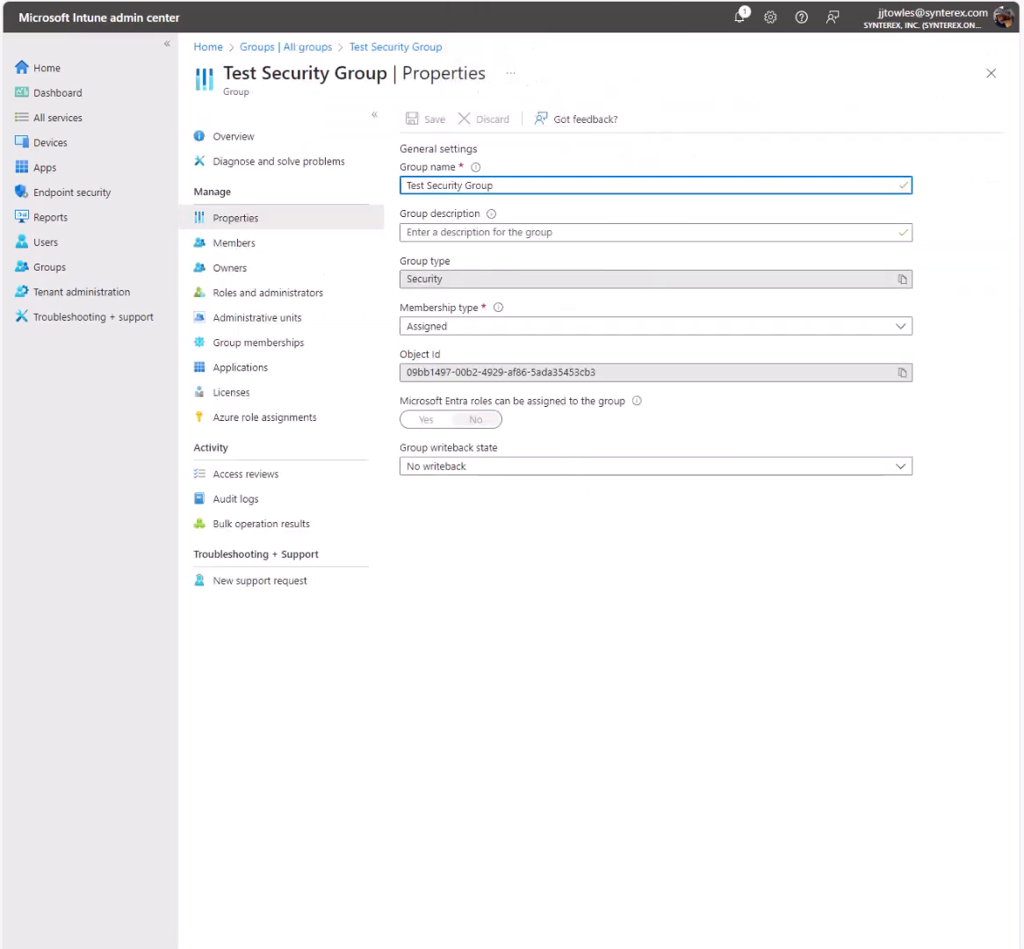
Copy Test Security Group's Object Id and switch to the Graph Explorer group lookup
{"action": "double_click", "coordinate": [604, 372]}
{"action": "triple_click", "coordinate": [604, 372]}
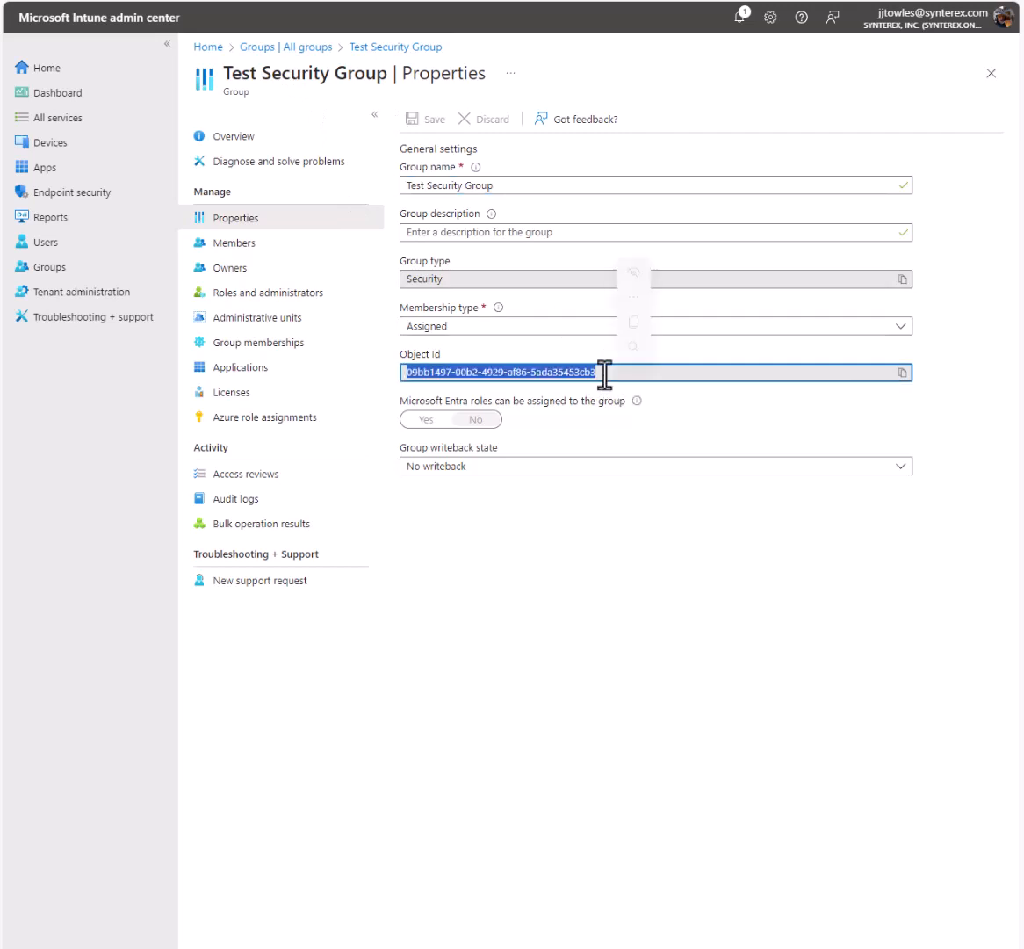
{"action": "left_click", "coordinate": [902, 372]}
{"action": "left_click", "coordinate": [602, 2]}
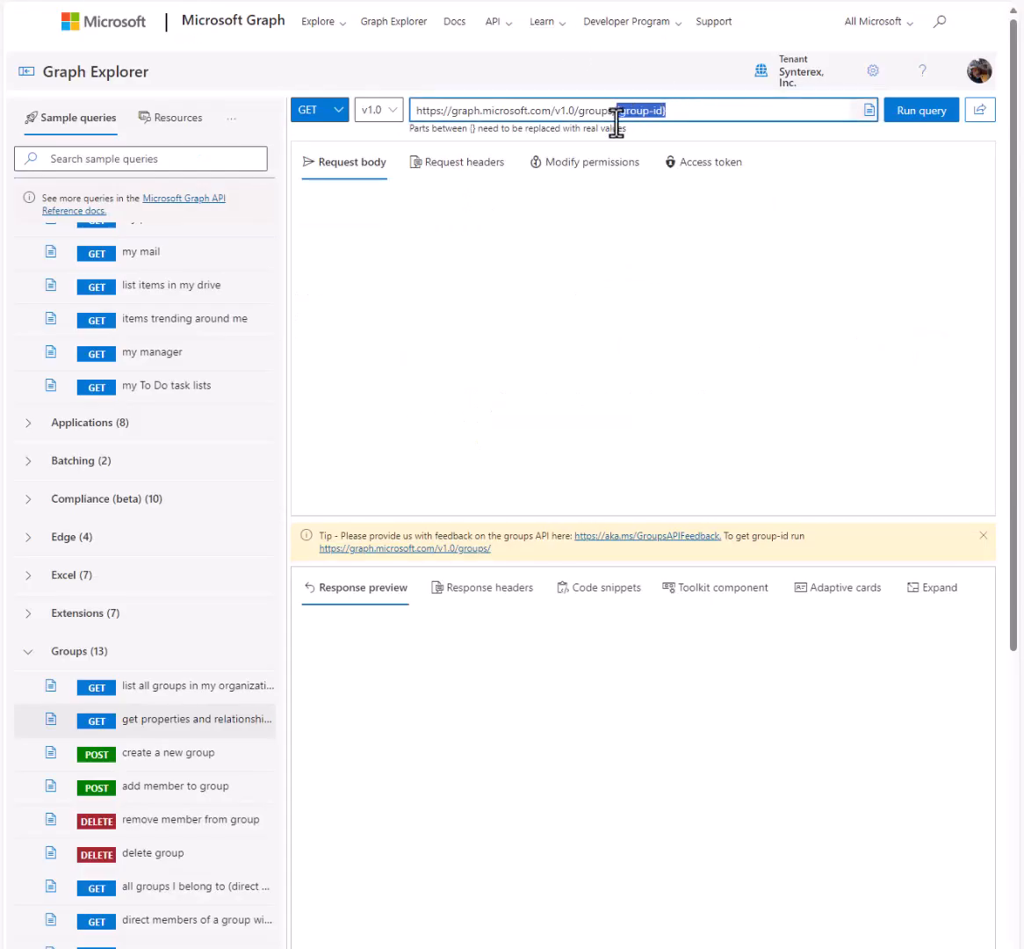
Run the get-group query with the pasted Object Id and select the securityIdentifier value
{"action": "left_click_drag", "start_coordinate": [695, 115], "coordinate": [617, 114]}
{"action": "key", "text": "BackSpace"}
{"action": "key", "text": "ctrl+v"}
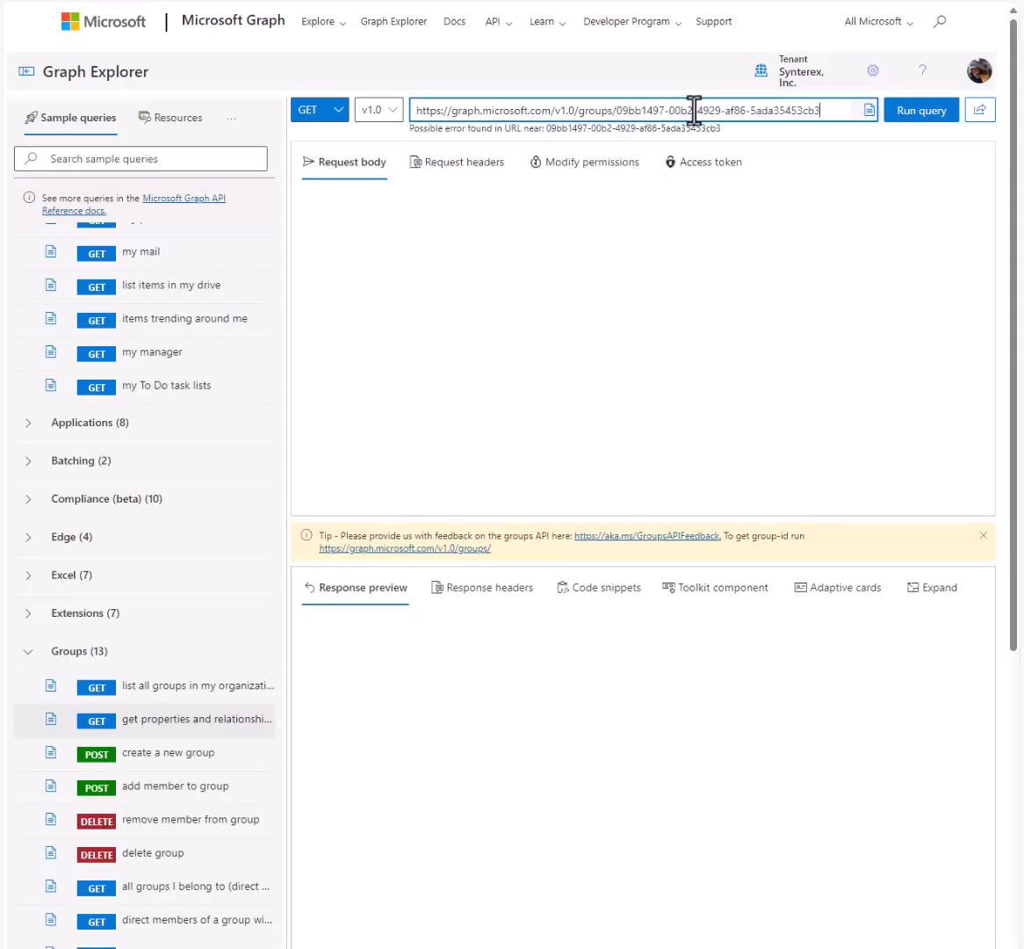
{"action": "left_click", "coordinate": [922, 116]}
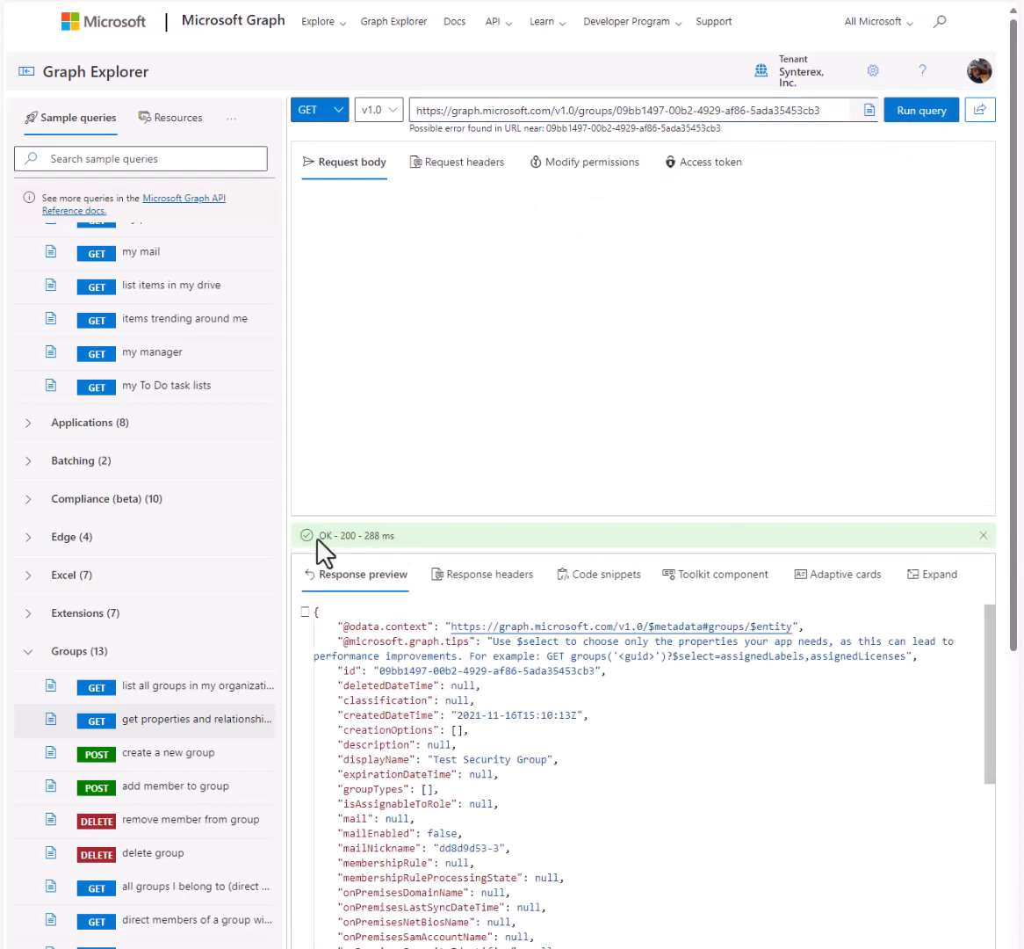
{"action": "scroll", "coordinate": [482, 754], "scroll_direction": "down", "scroll_amount": 1}
{"action": "scroll", "coordinate": [482, 754], "scroll_direction": "down", "scroll_amount": 2}
{"action": "scroll", "coordinate": [484, 757], "scroll_direction": "down", "scroll_amount": 2}
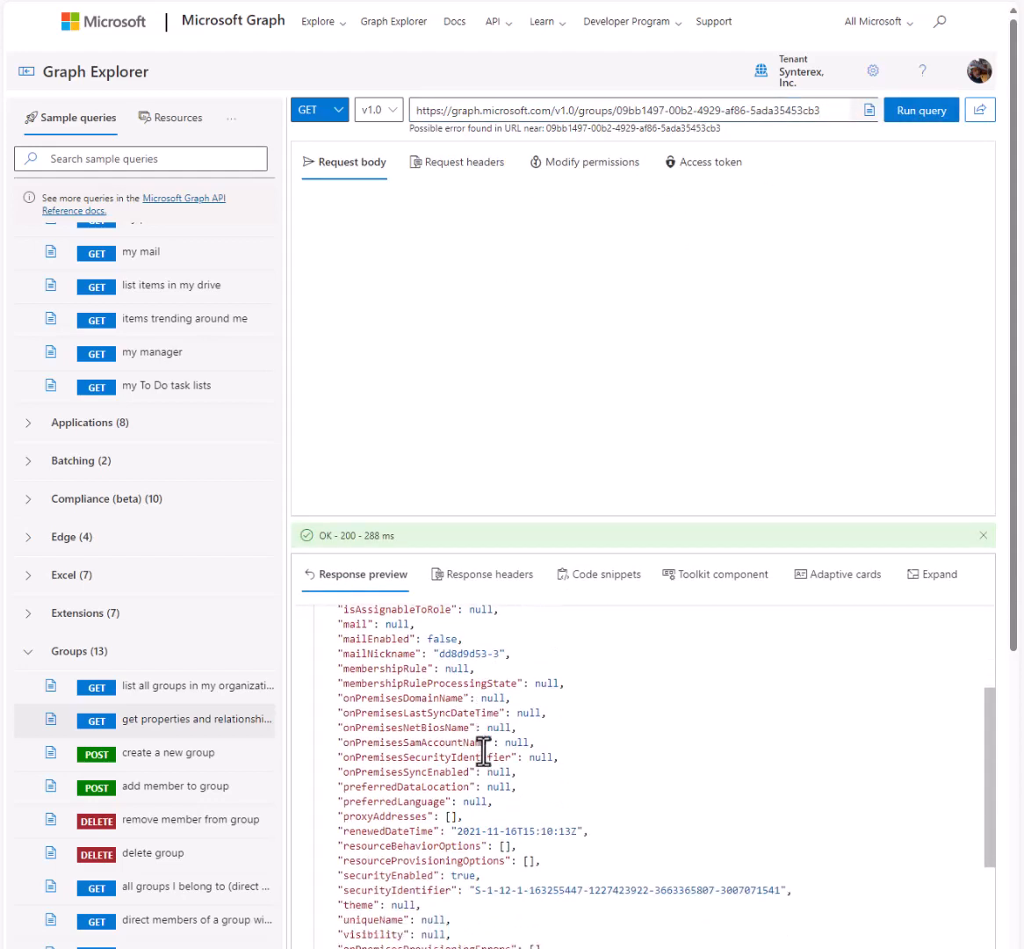
{"action": "scroll", "coordinate": [485, 813], "scroll_direction": "down", "scroll_amount": 2}
{"action": "scroll", "coordinate": [486, 812], "scroll_direction": "down", "scroll_amount": 2}
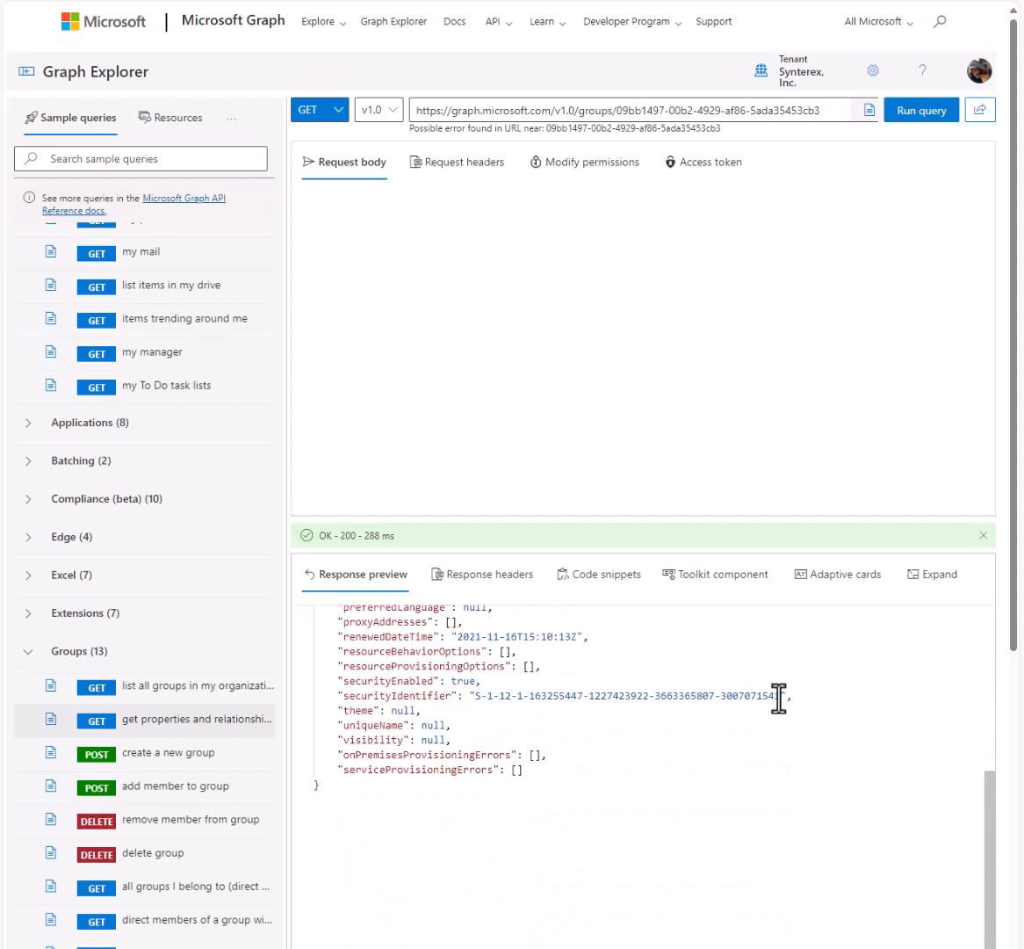
{"action": "left_click_drag", "start_coordinate": [779, 694], "coordinate": [475, 697]}
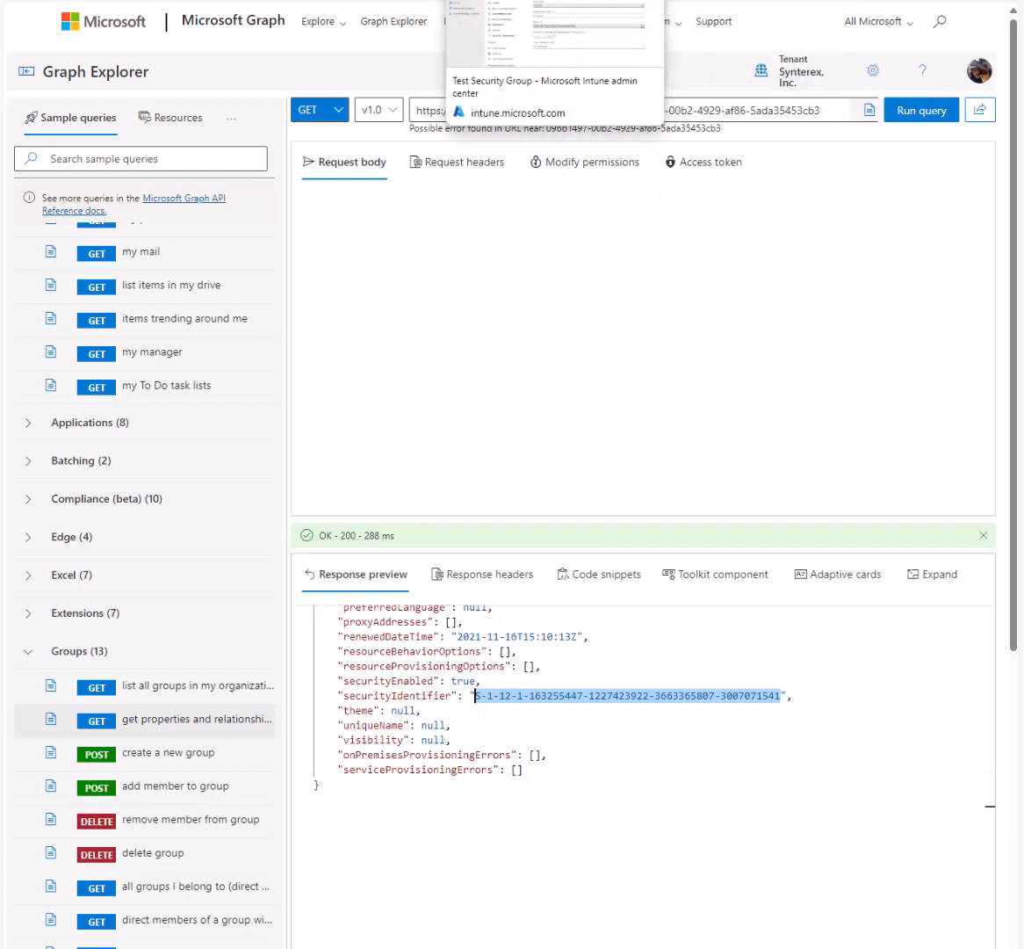
Paste the group's SID as the second Administrators member and save the member list
{"action": "left_click", "coordinate": [422, 0]}
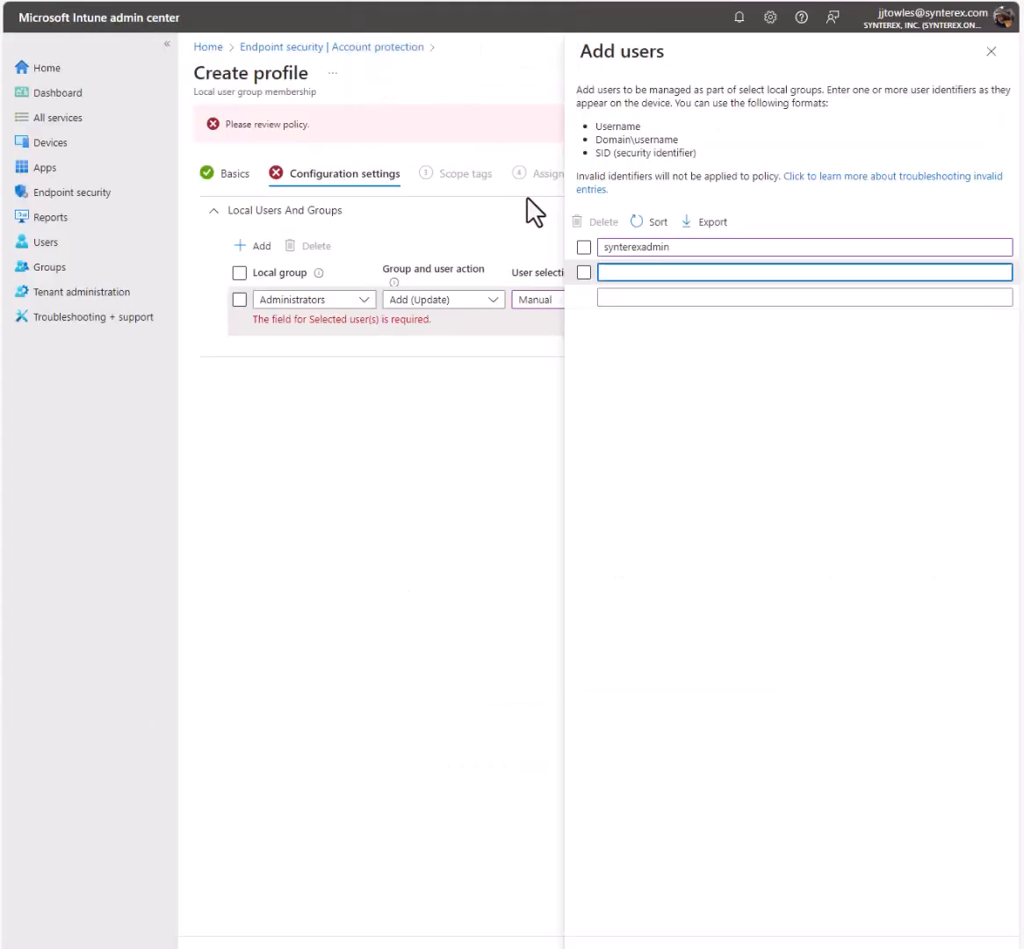
{"action": "key", "text": "ctrl+v"}
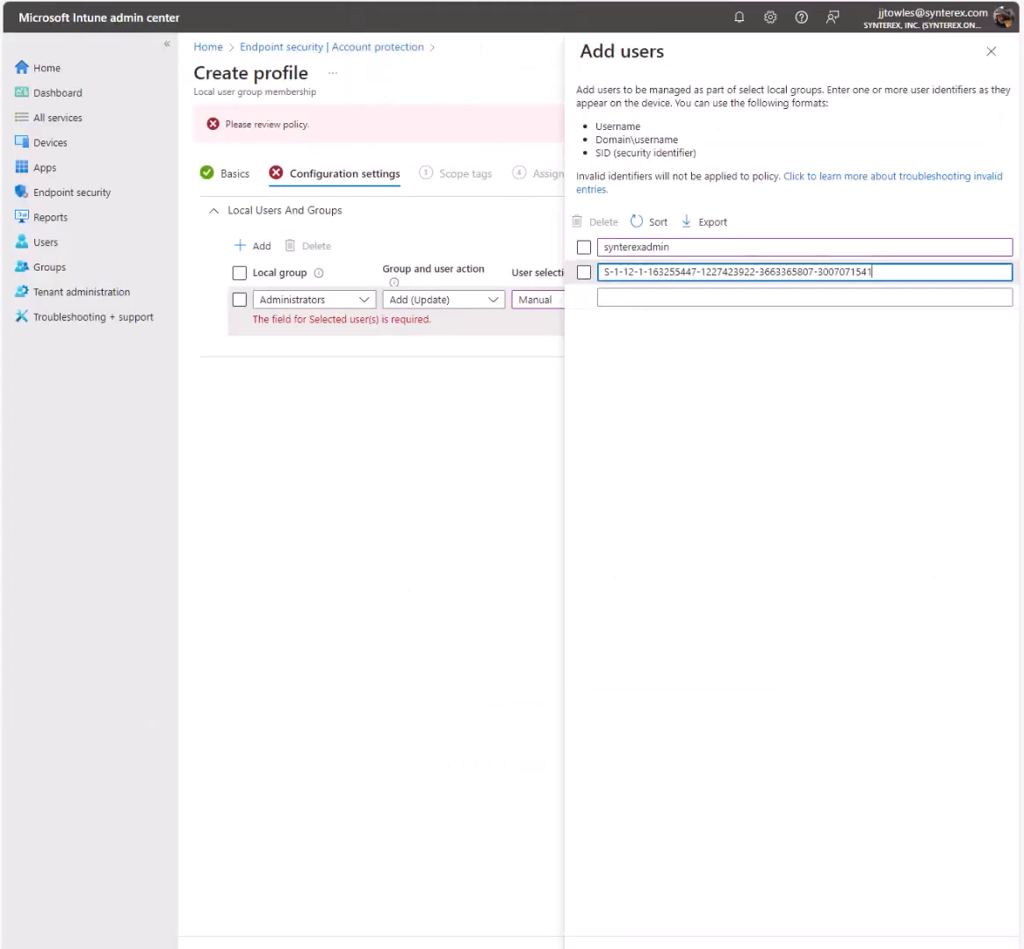
{"action": "left_click", "coordinate": [606, 940]}
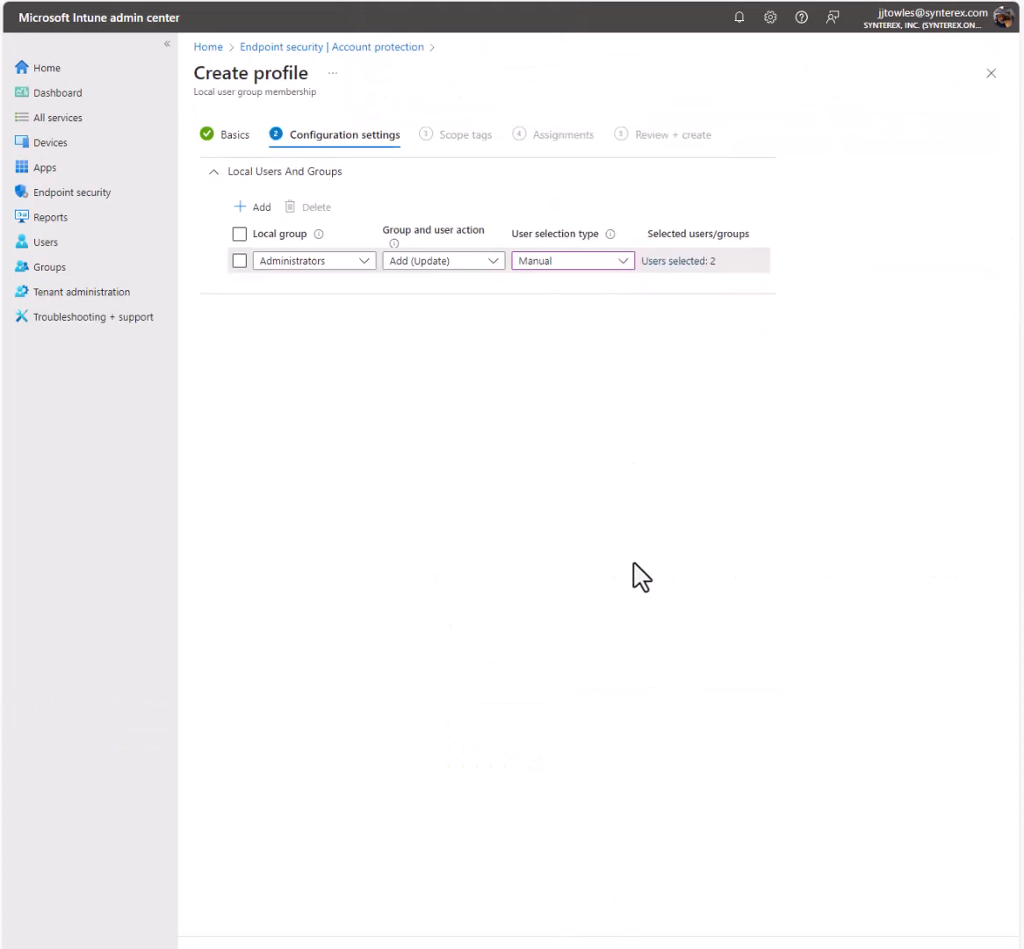